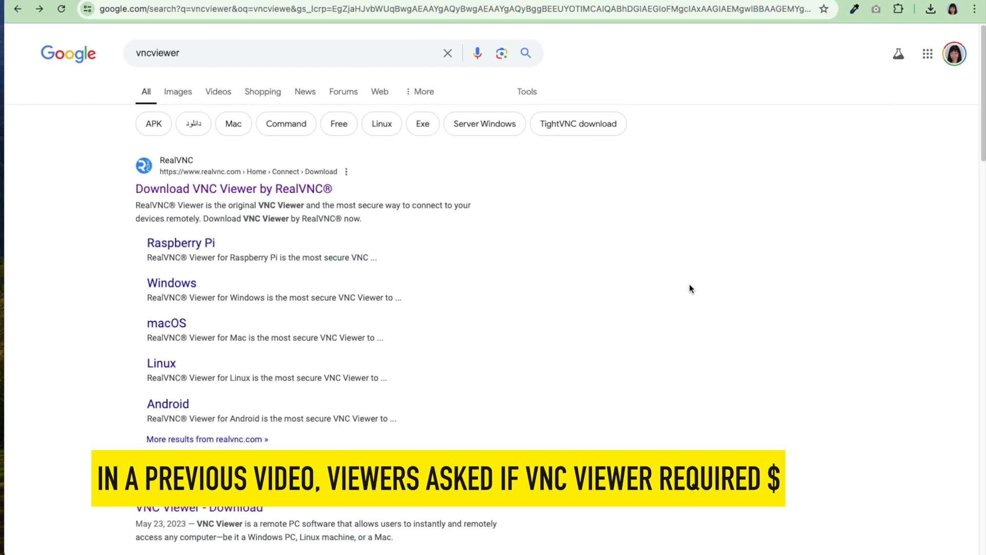
Scroll through the Google 'vncviewer' results to view RealVNC's VNC Viewer download links.
{"action": "scroll", "coordinate": [591, 266], "scroll_direction": "down", "scroll_amount": 8}
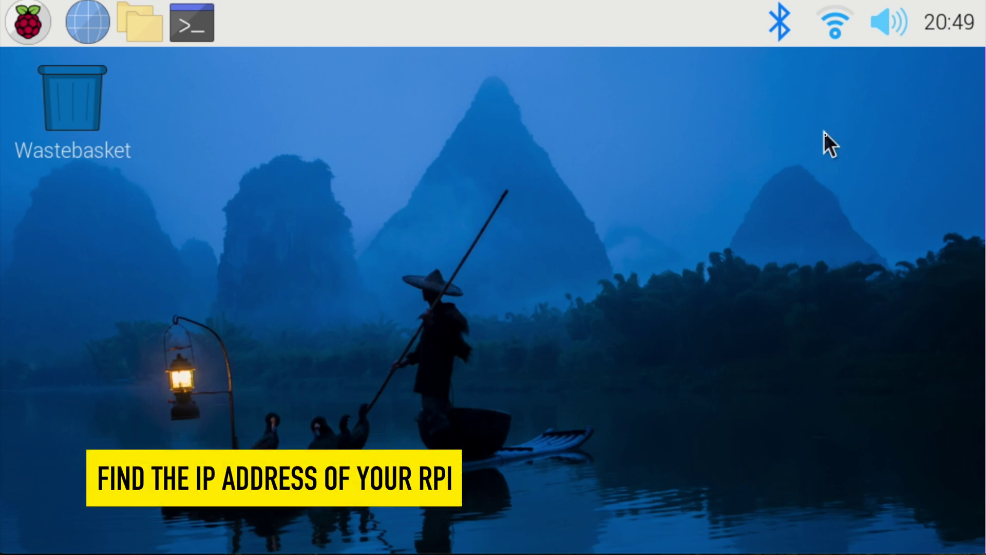
{"action": "mouse_move", "coordinate": [834, 35]}
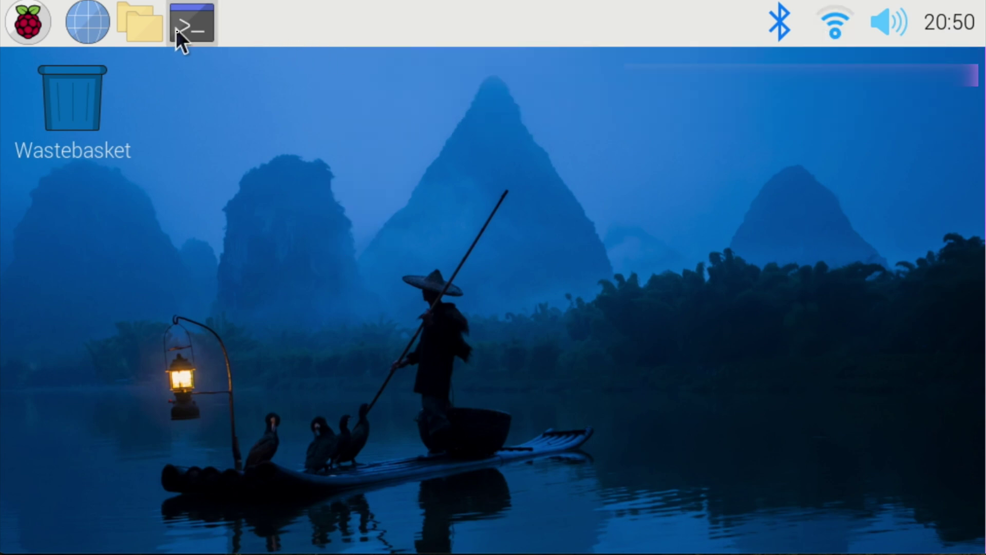
In a terminal, run 'hostname -I' and 'ifconfig' to find wlan0's address 10.0.0.219.
{"action": "left_click", "coordinate": [177, 29]}
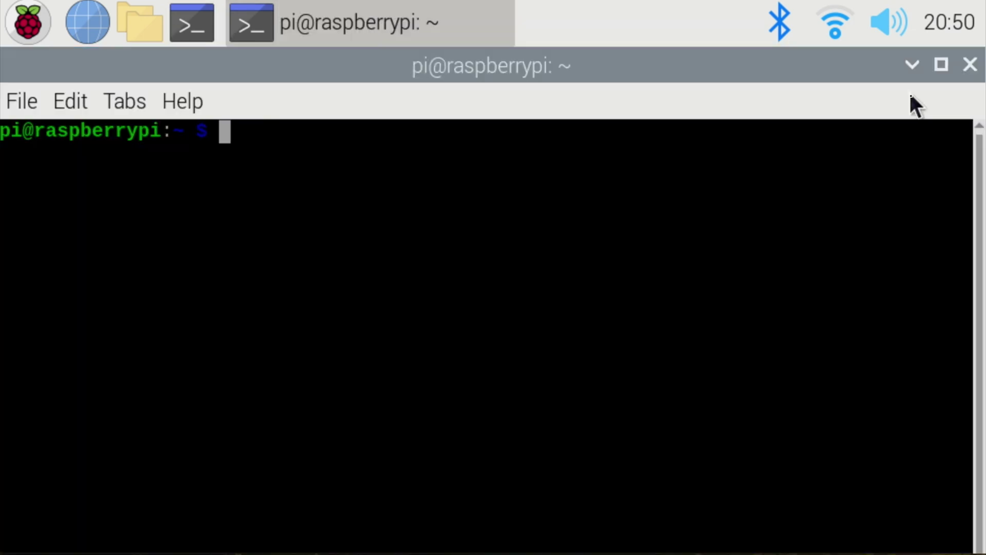
{"action": "type", "text": "hostname "}
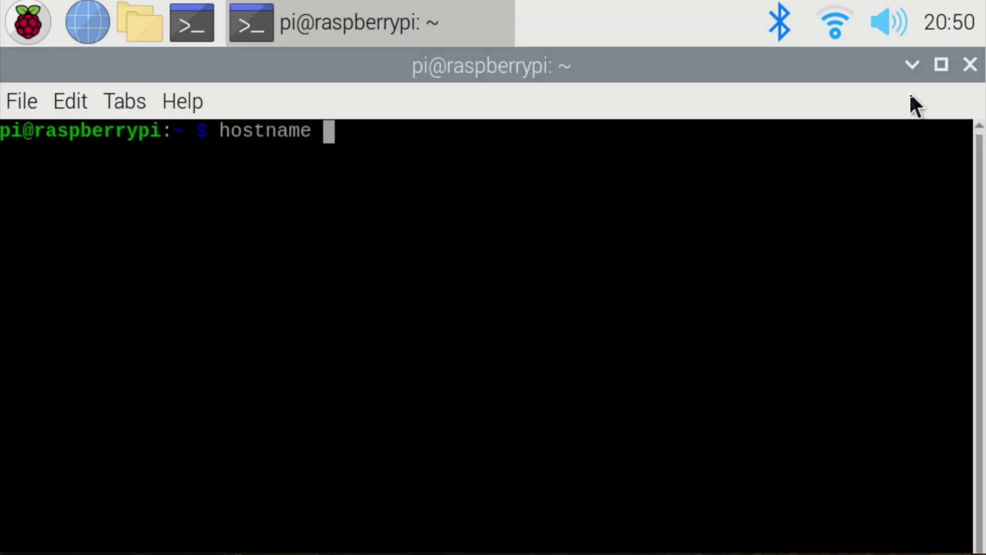
{"action": "type", "text": "-I"}
{"action": "key", "text": "Return"}
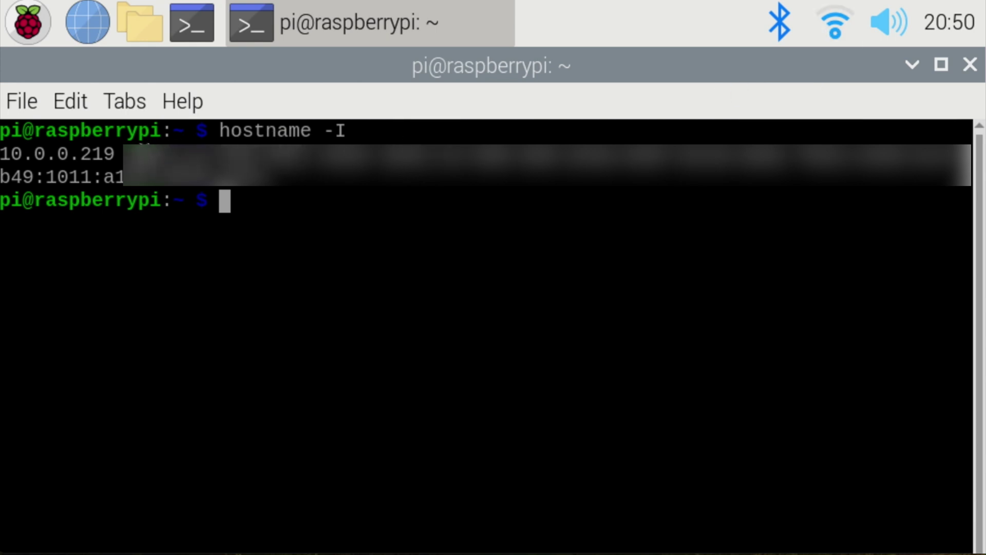
{"action": "type", "text": "i"}
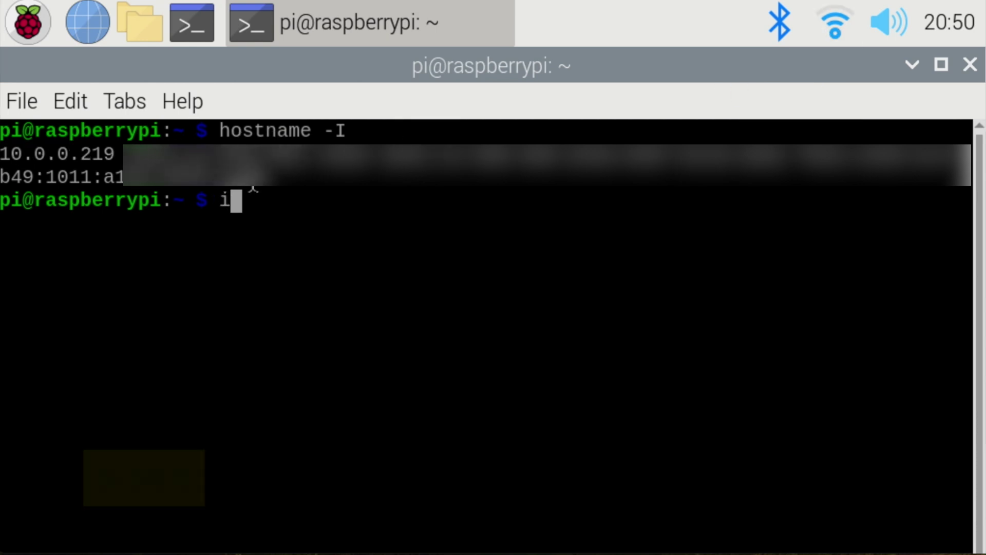
{"action": "type", "text": "fconfig"}
{"action": "key", "text": "Return"}
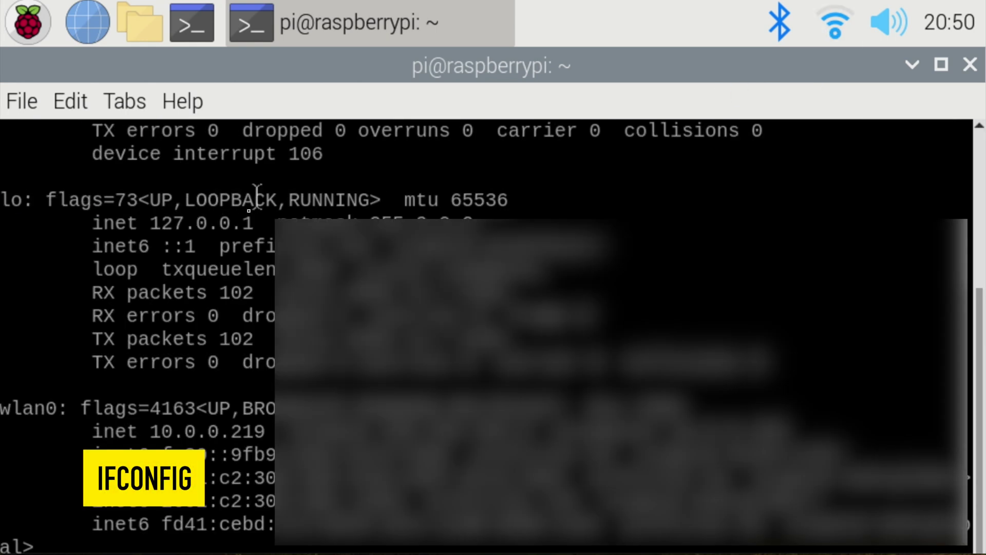
{"action": "left_click_drag", "start_coordinate": [263, 430], "coordinate": [149, 431]}
{"action": "left_click", "coordinate": [154, 431]}
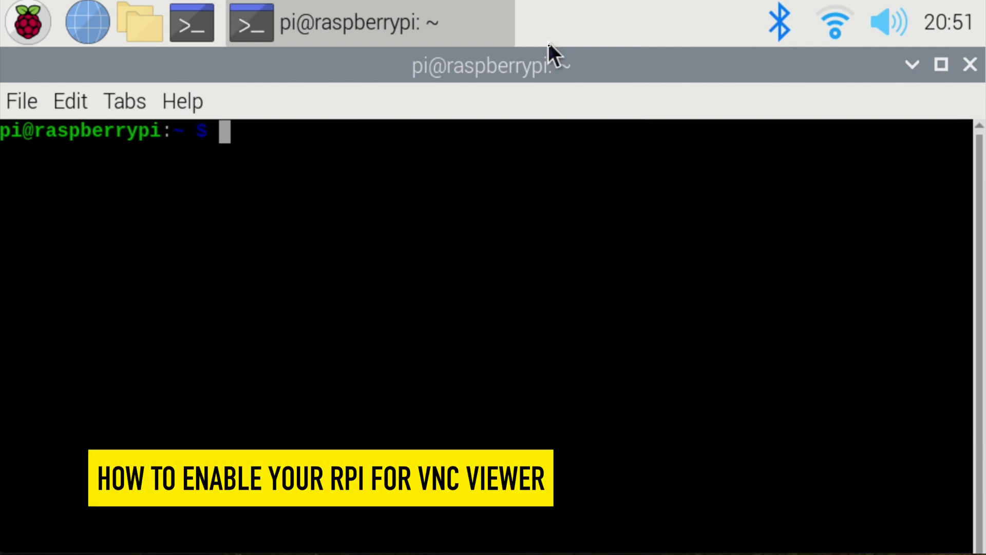
Enable VNC via 'sudo raspi-config' under Interface Options > I3 VNC, choosing Yes.
{"action": "type", "text": "sudo ra"}
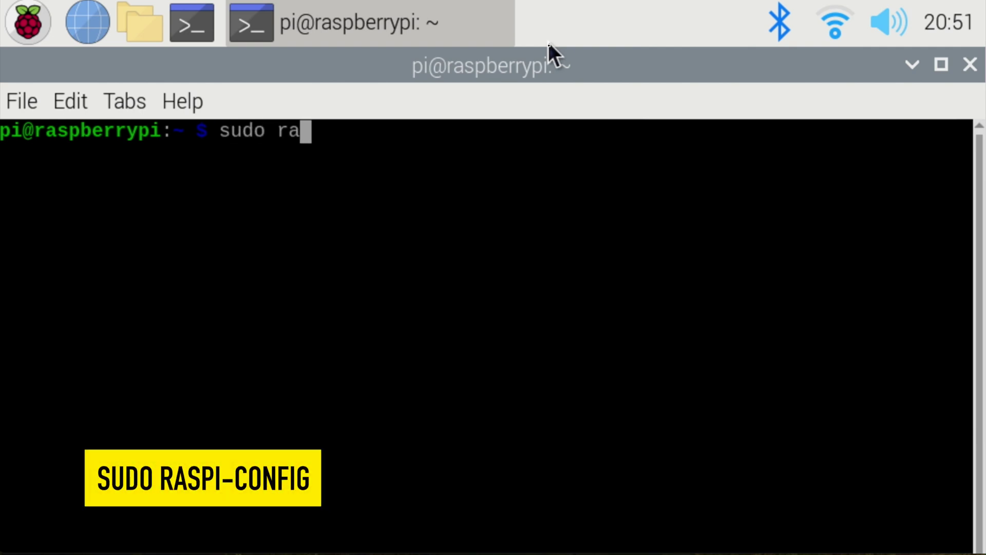
{"action": "type", "text": "spi-config"}
{"action": "key", "text": "Return"}
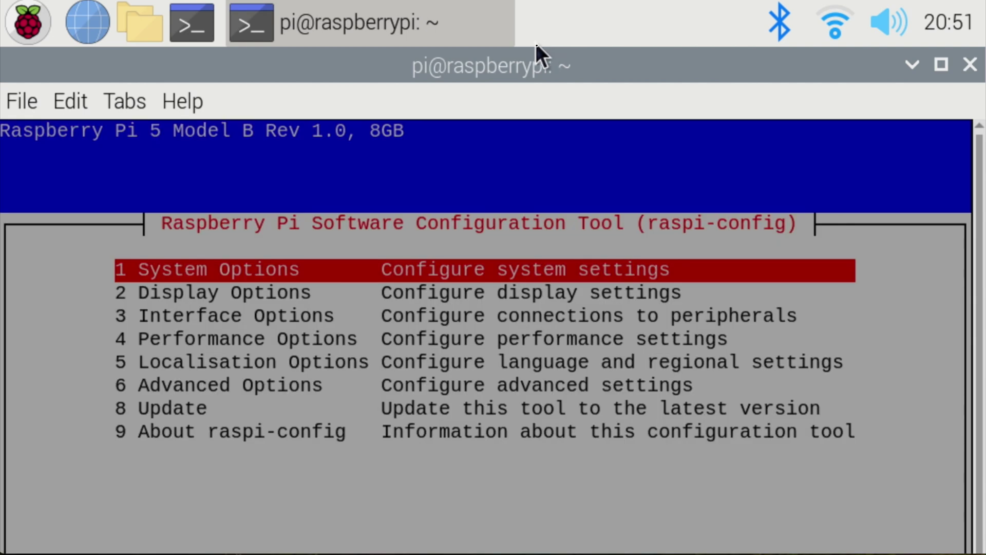
{"action": "key", "text": "Down"}
{"action": "key", "text": "Down"}
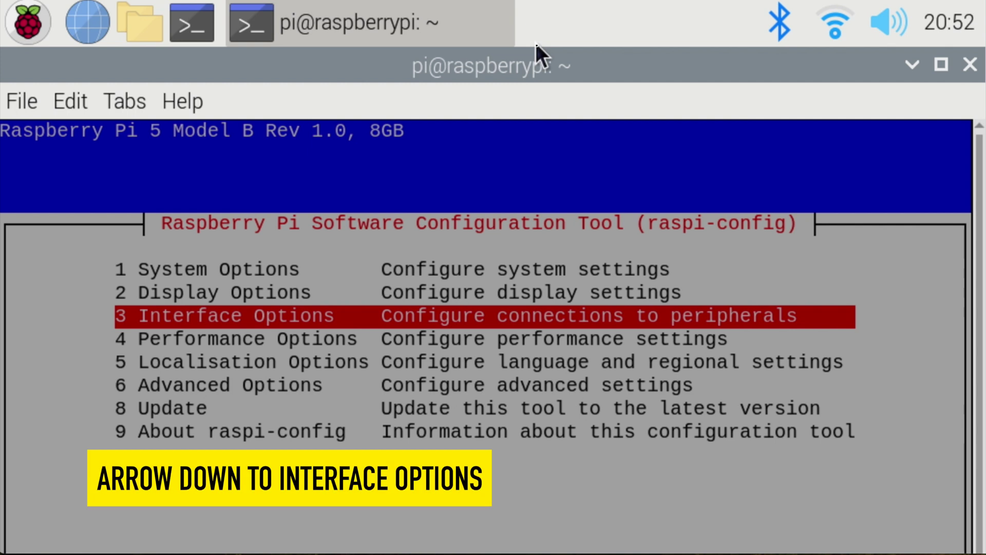
{"action": "key", "text": "Return"}
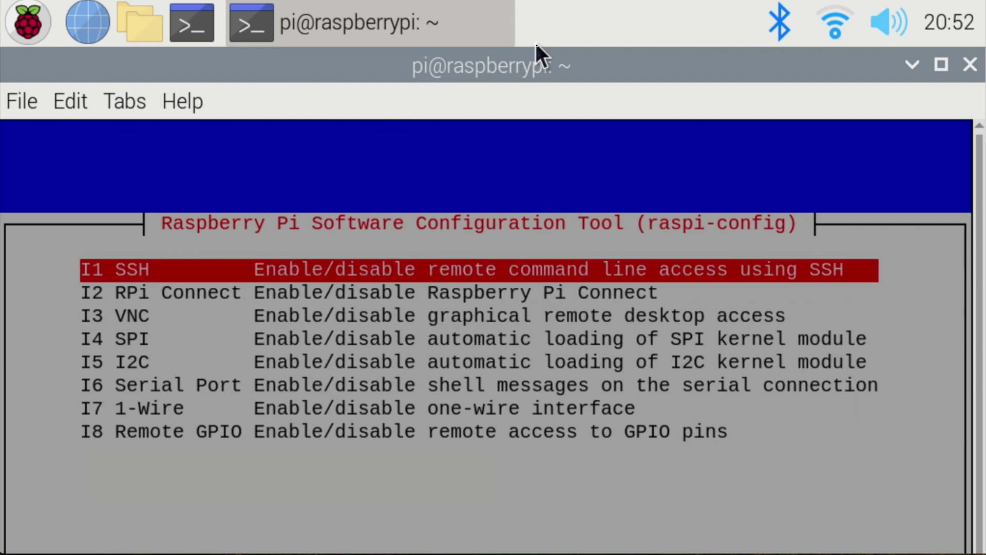
{"action": "key", "text": "Down"}
{"action": "key", "text": "Down"}
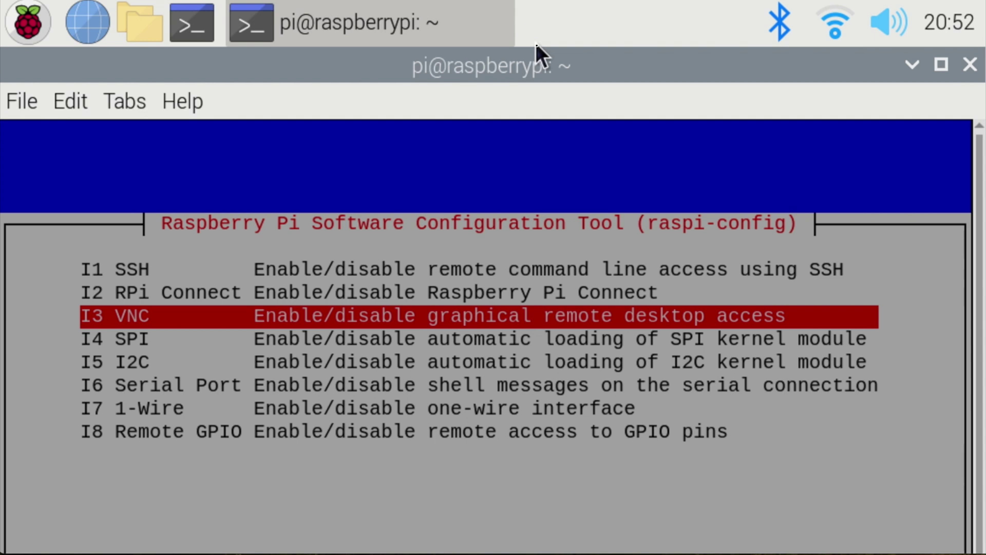
{"action": "key", "text": "Return"}
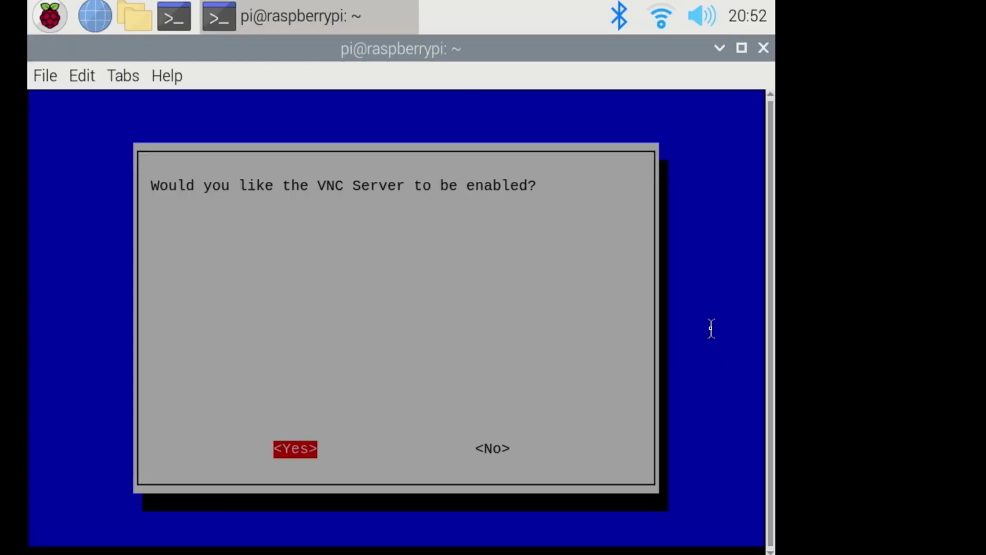
{"action": "key", "text": "Tab"}
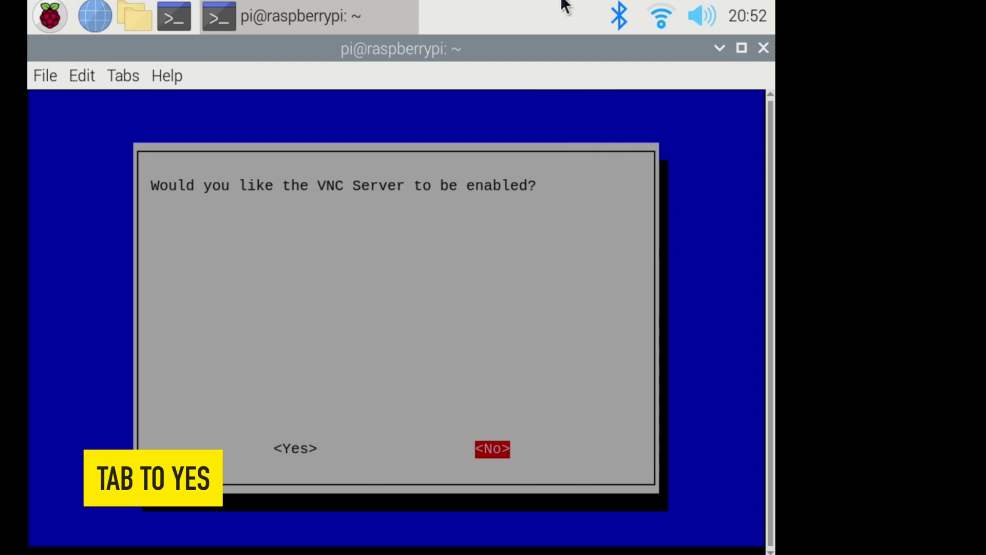
{"action": "key", "text": "Tab"}
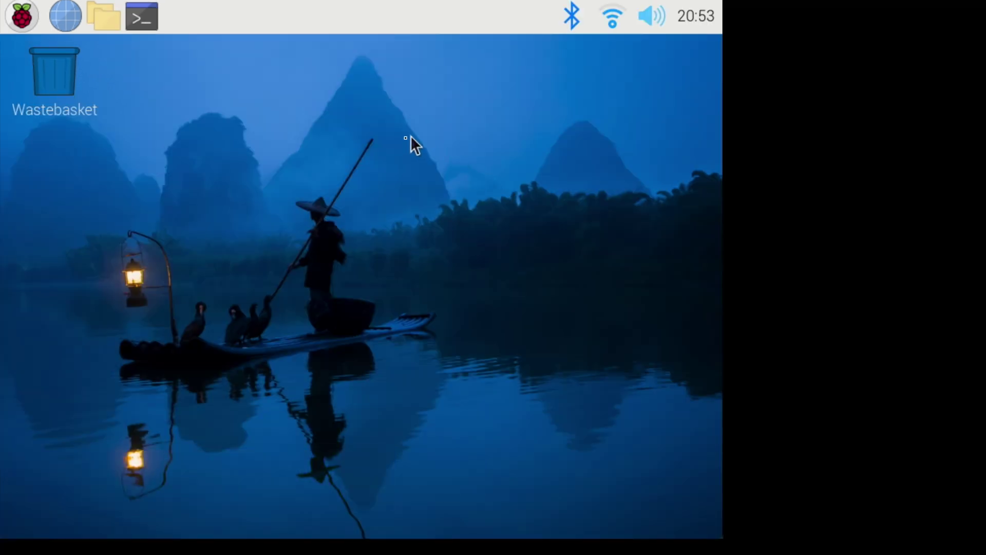
Switch VNC on in Raspberry Pi Configuration's Interfaces tab and confirm with OK.
{"action": "left_click", "coordinate": [19, 24]}
{"action": "mouse_move", "coordinate": [126, 291]}
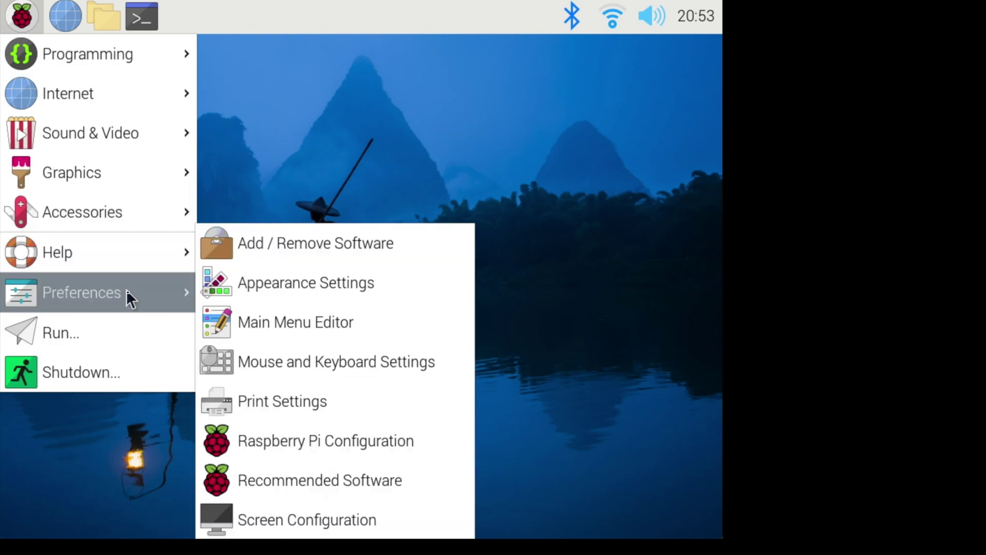
{"action": "left_click", "coordinate": [281, 442]}
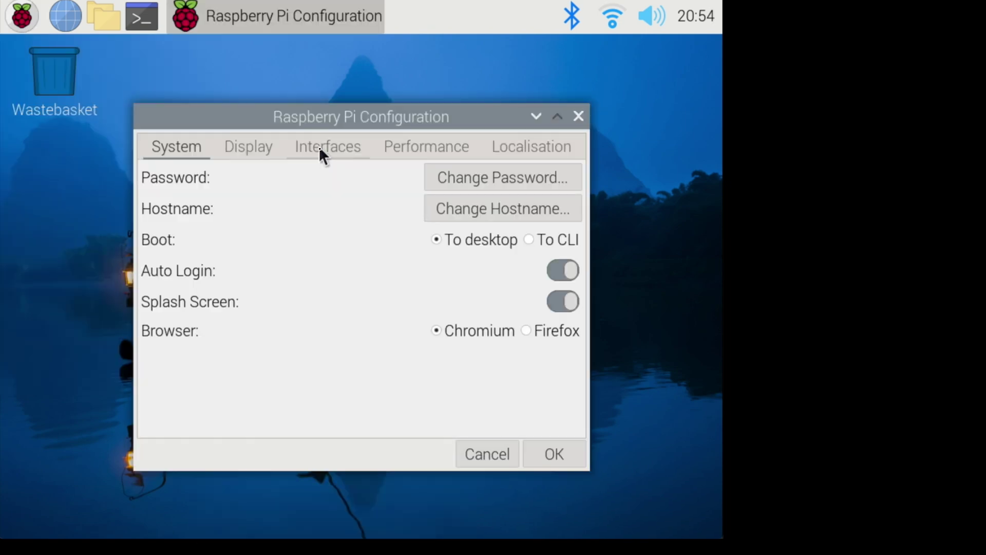
{"action": "left_click", "coordinate": [319, 148]}
{"action": "left_click", "coordinate": [512, 242]}
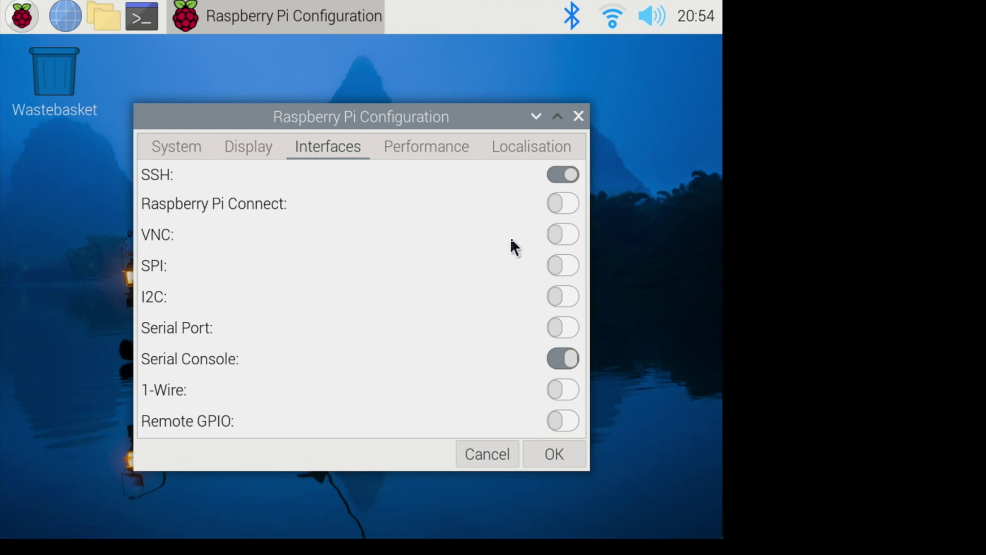
{"action": "left_click", "coordinate": [553, 235]}
{"action": "left_click", "coordinate": [549, 445]}
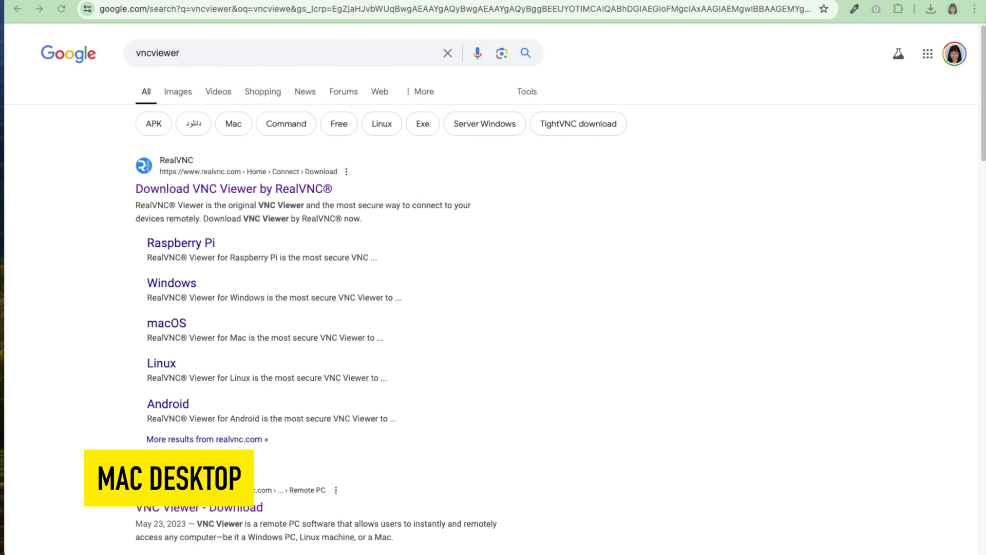
{"action": "left_click", "coordinate": [856, 176]}
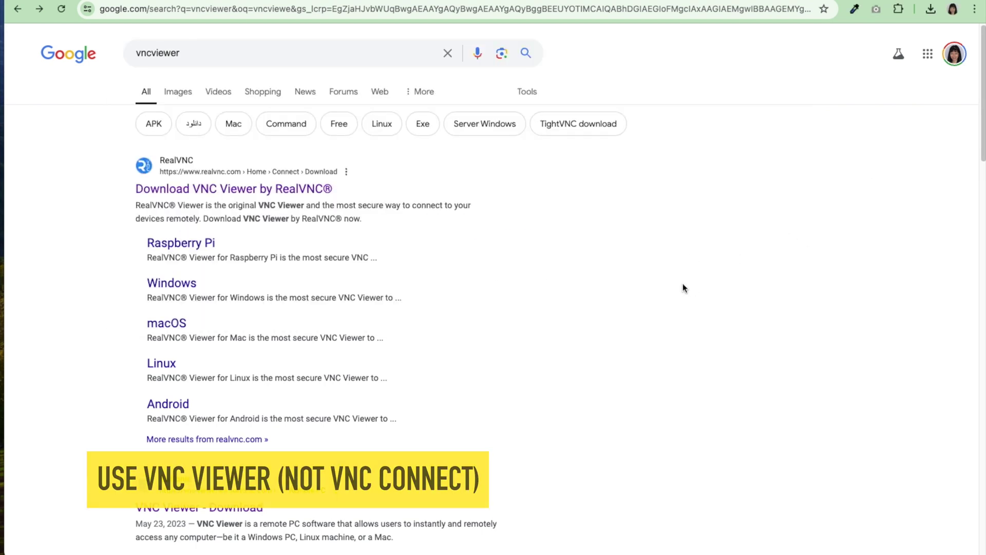
Expand 'Is VNC Viewer free for Raspberry Pi?' under People also ask.
{"action": "scroll", "coordinate": [604, 283], "scroll_direction": "down", "scroll_amount": 7}
{"action": "left_click", "coordinate": [521, 275]}
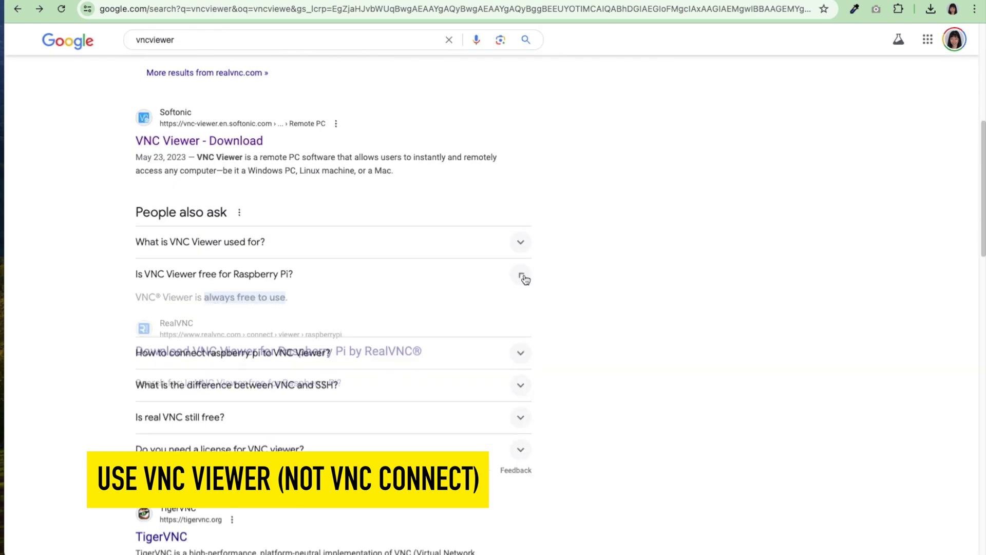
{"action": "left_click", "coordinate": [521, 275]}
{"action": "scroll", "coordinate": [362, 278], "scroll_direction": "down", "scroll_amount": 1}
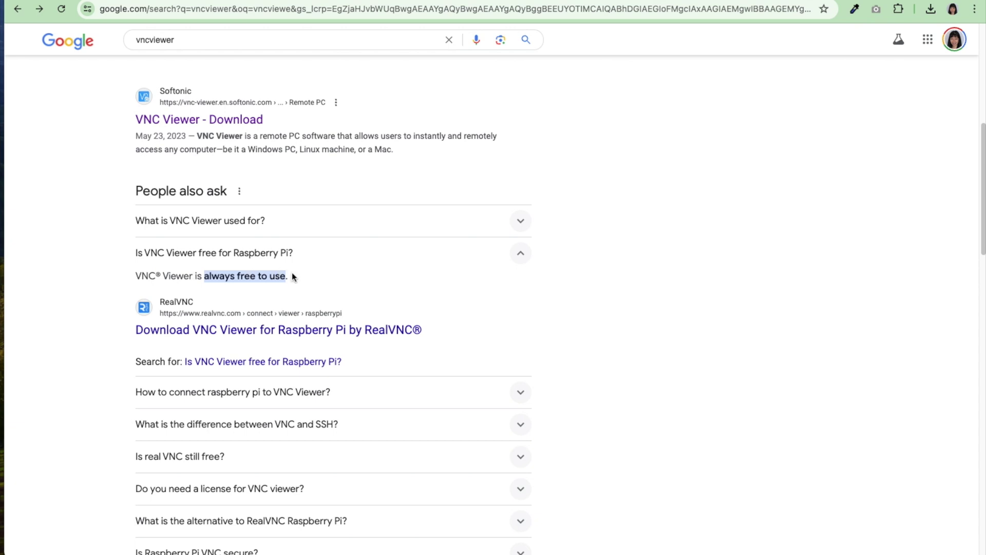
Download the macOS DMG of RealVNC Viewer from the Desktop download options.
{"action": "left_click", "coordinate": [406, 330]}
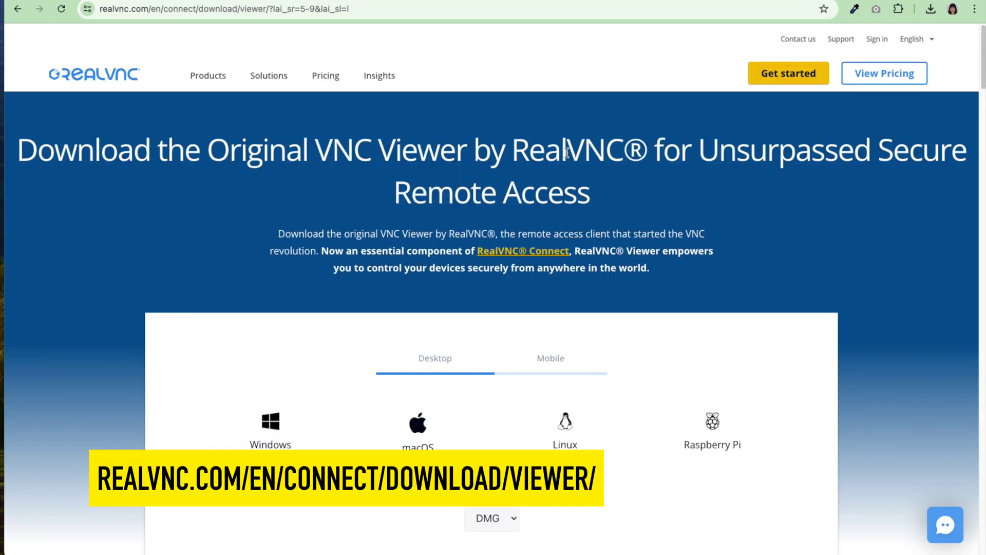
{"action": "scroll", "coordinate": [566, 152], "scroll_direction": "down", "scroll_amount": 3}
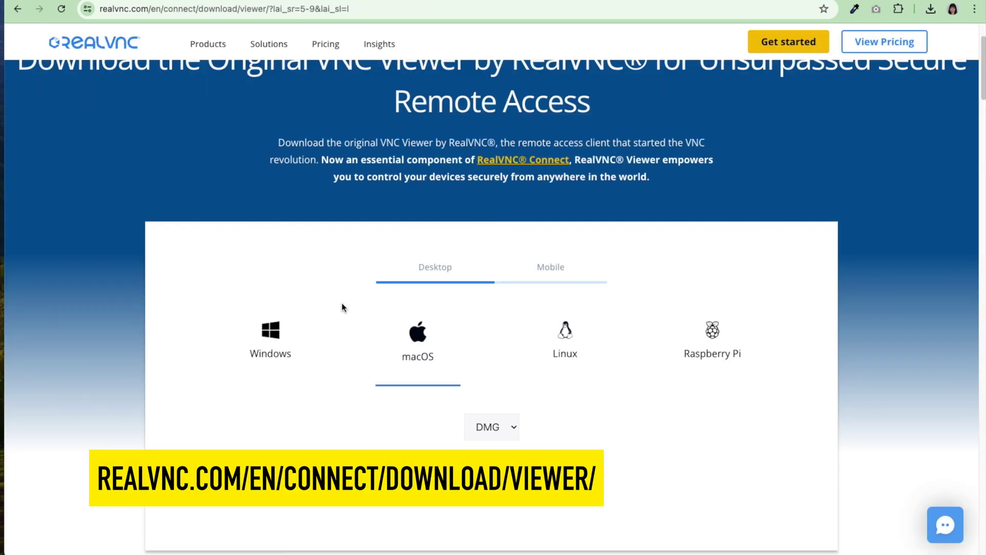
{"action": "left_click", "coordinate": [457, 266]}
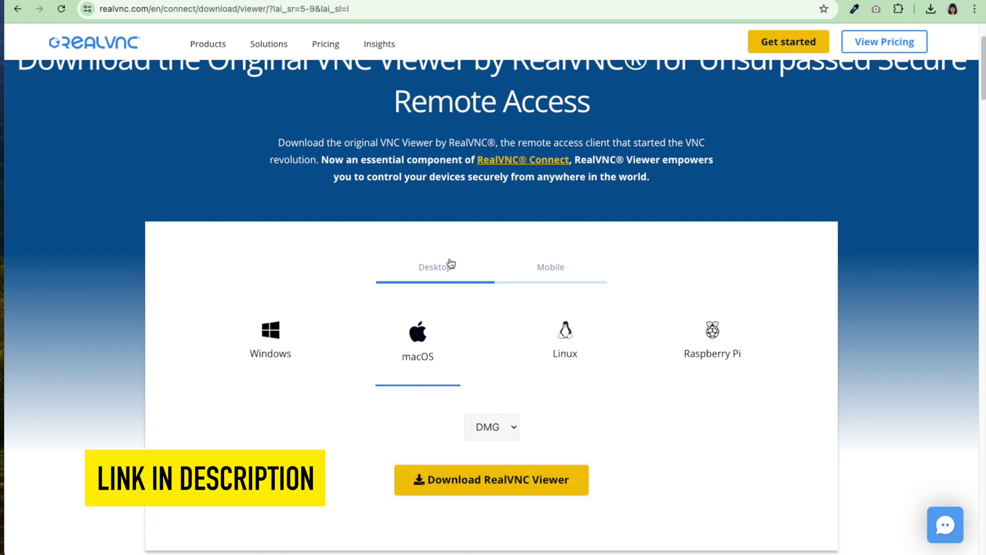
{"action": "left_click", "coordinate": [421, 343]}
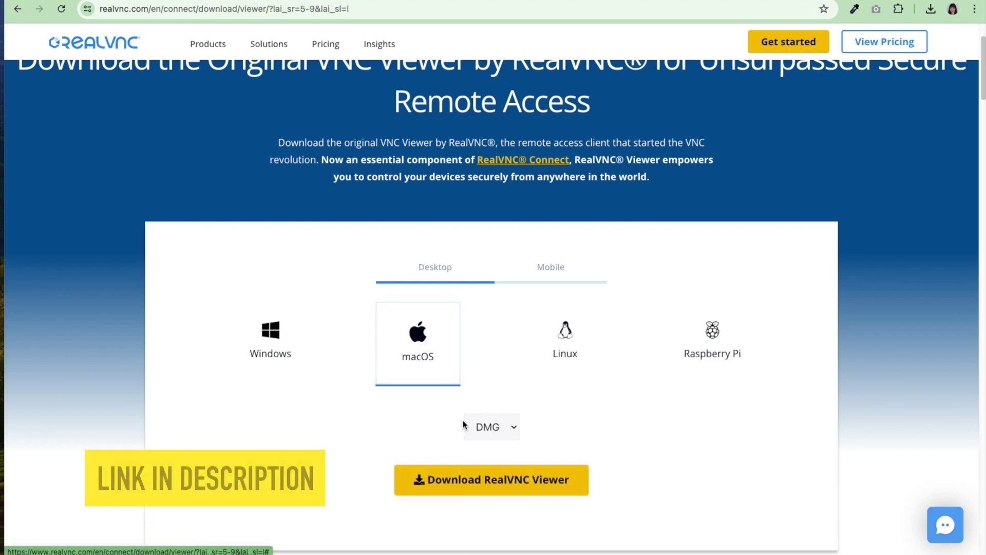
{"action": "left_click", "coordinate": [481, 479]}
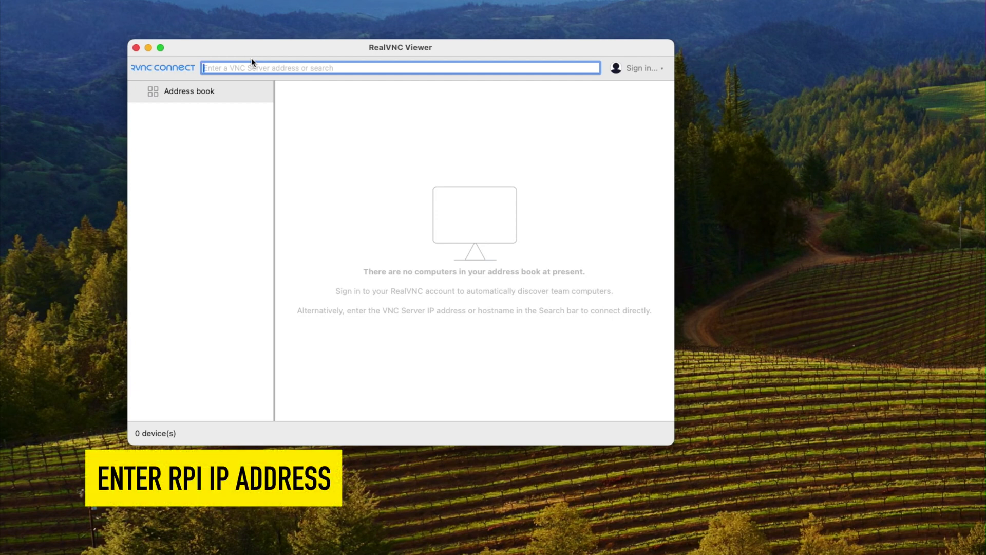
Connect to 10.0.0.219, accept the identity warning, and log in with password remembered.
{"action": "type", "text": "10.0.0.219"}
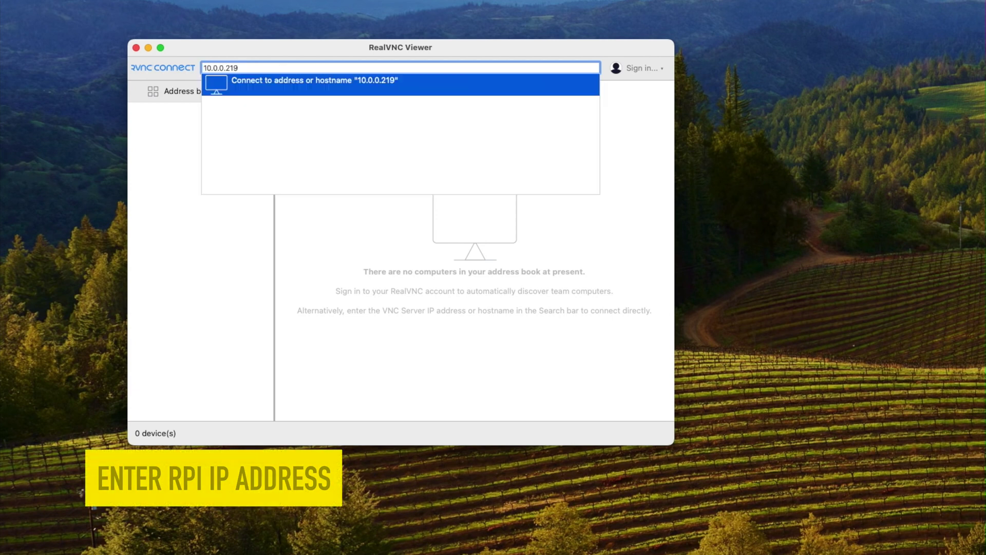
{"action": "key", "text": "Return"}
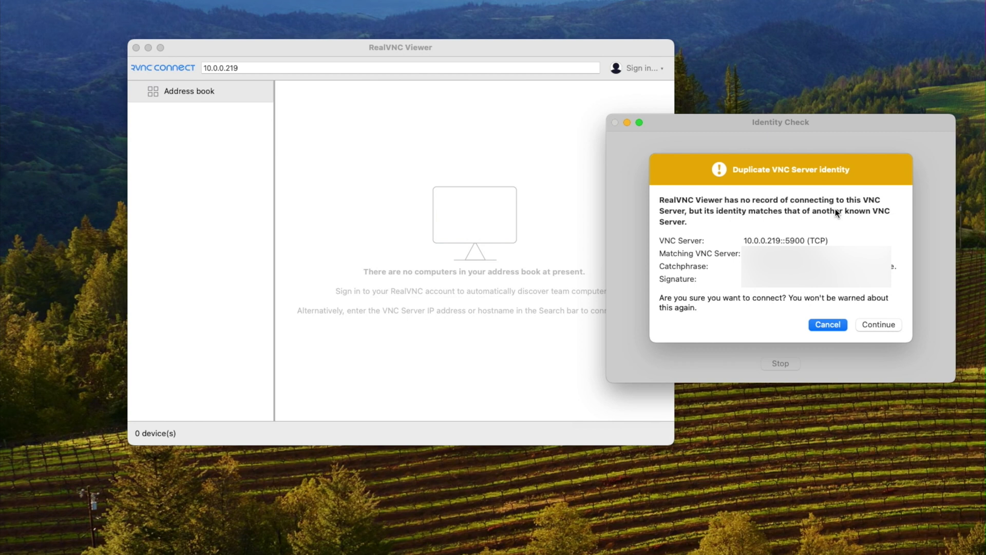
{"action": "left_click", "coordinate": [877, 325]}
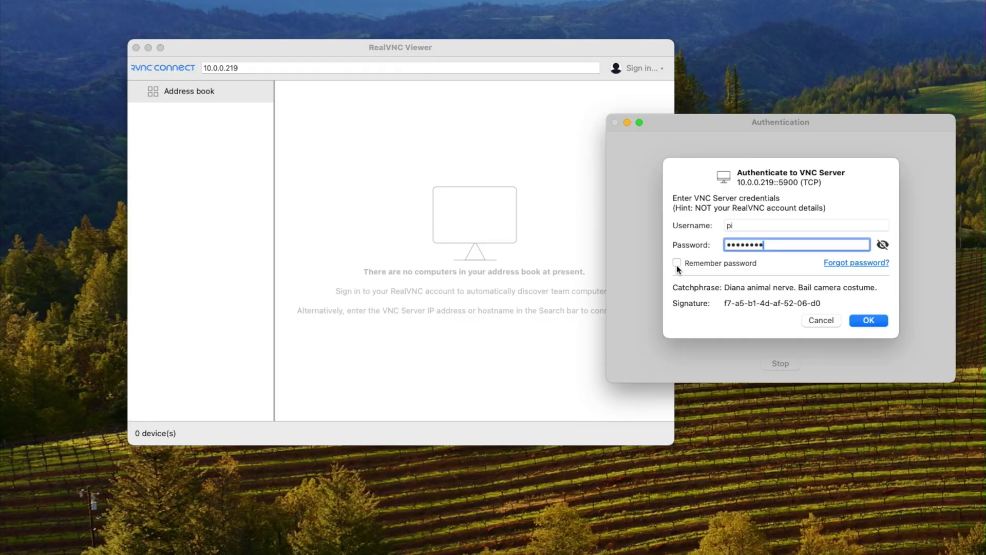
{"action": "left_click", "coordinate": [678, 263]}
{"action": "left_click", "coordinate": [867, 320]}
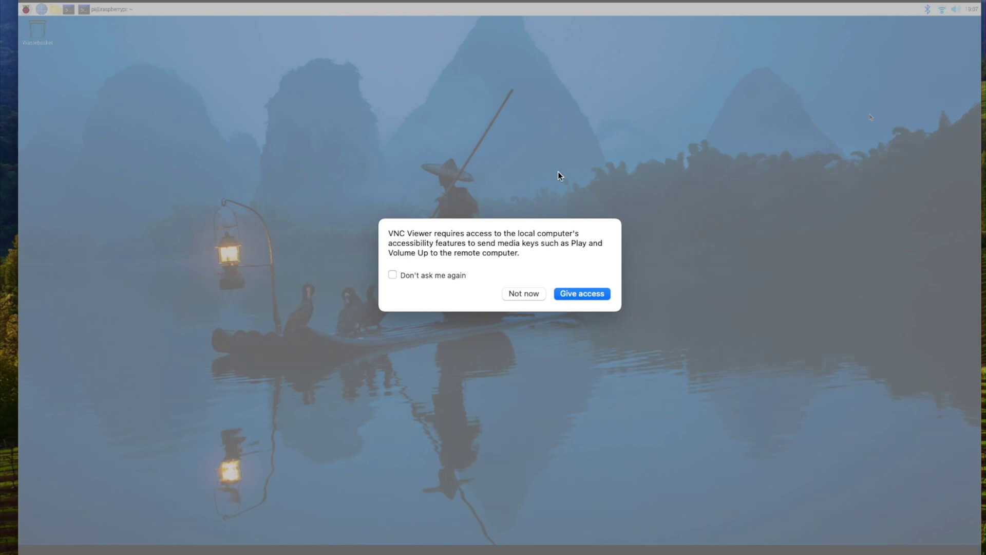
Decline accessibility access with Not now and open the Pi's file manager at /home/pi.
{"action": "left_click", "coordinate": [537, 294]}
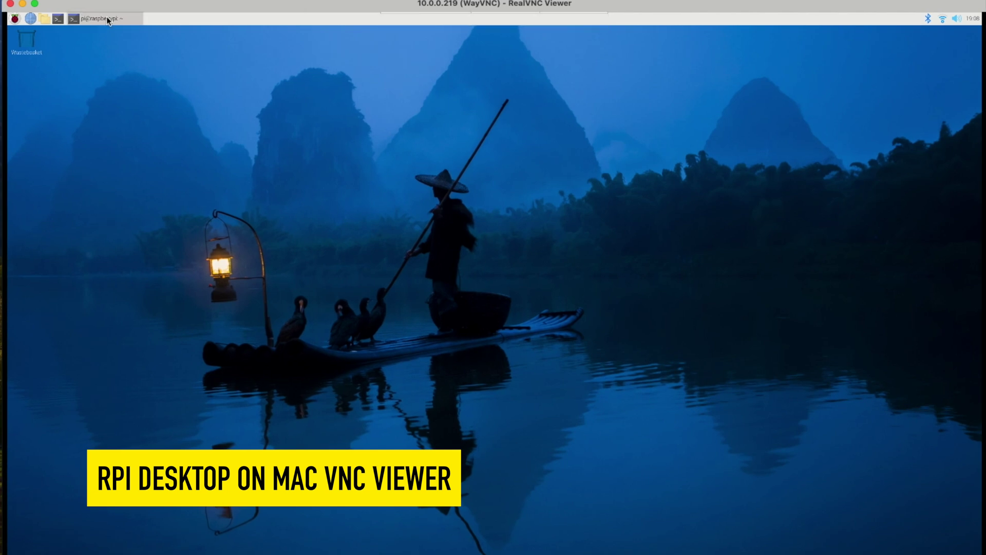
{"action": "left_click", "coordinate": [45, 19]}
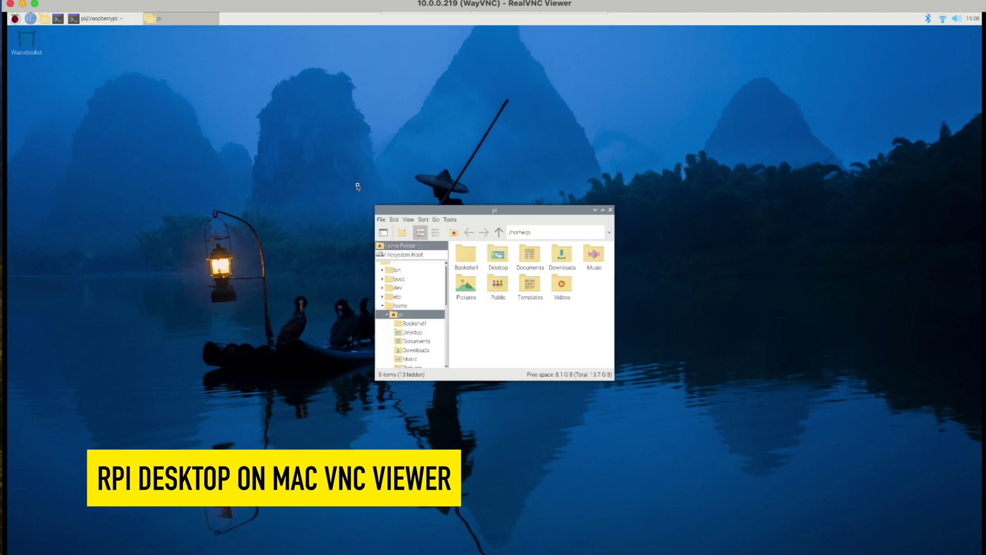